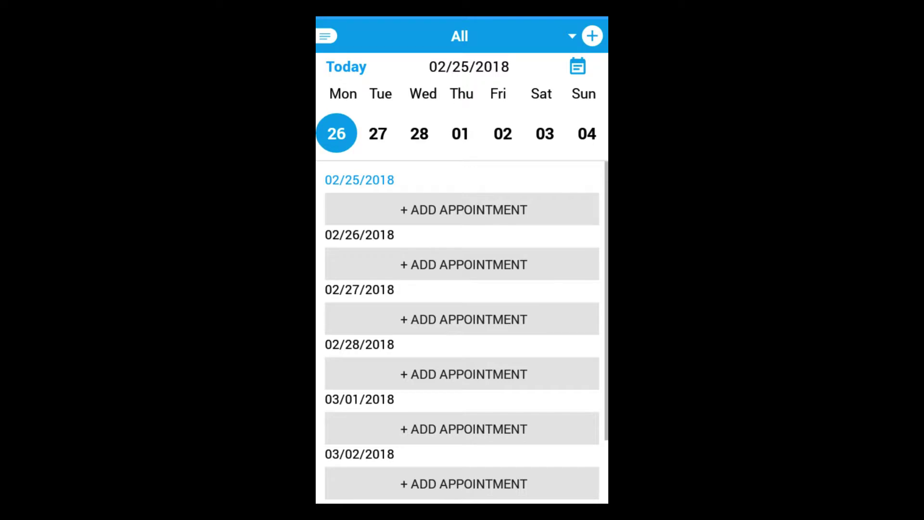
# Choose Service Category from the + quick-add menu to start a new request
pyautogui.click(592, 37)
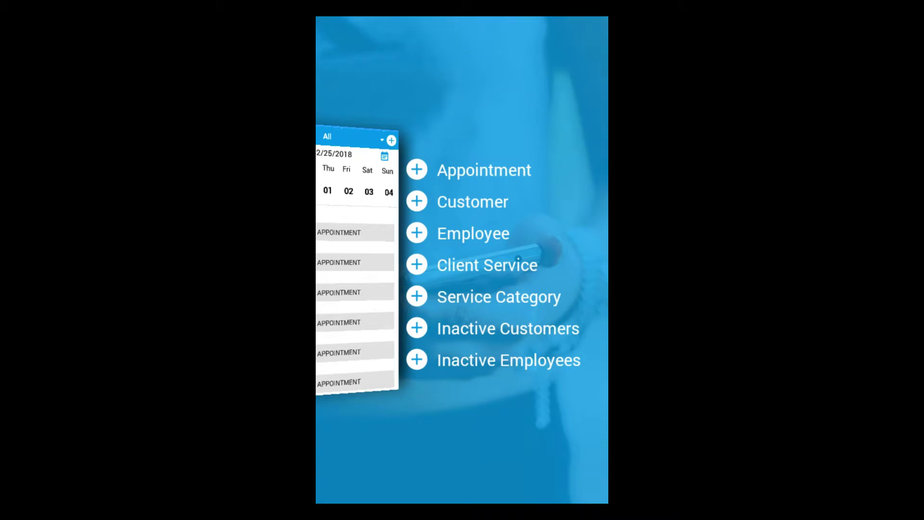
pyautogui.click(499, 296)
# Type the request 'Please Add New Service Category…' into the Write Here field with capitalised words
pyautogui.click(462, 210)
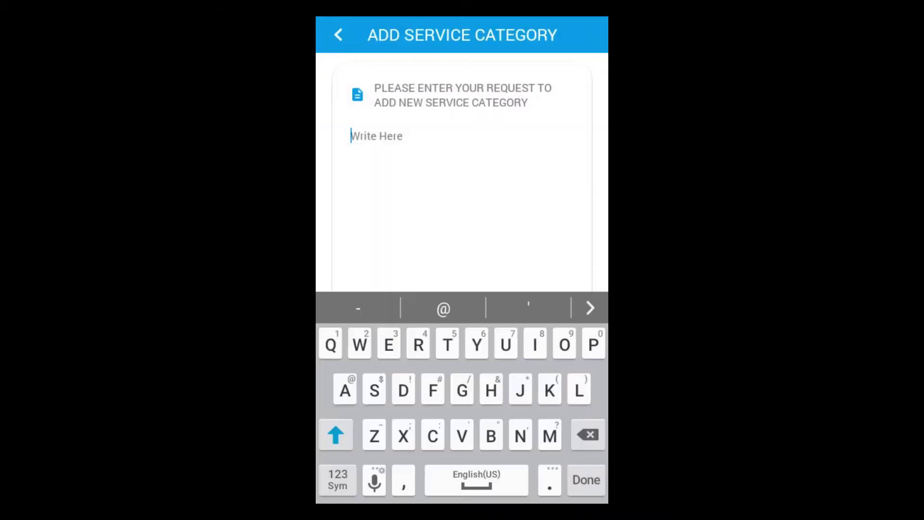
pyautogui.write('Pleas')
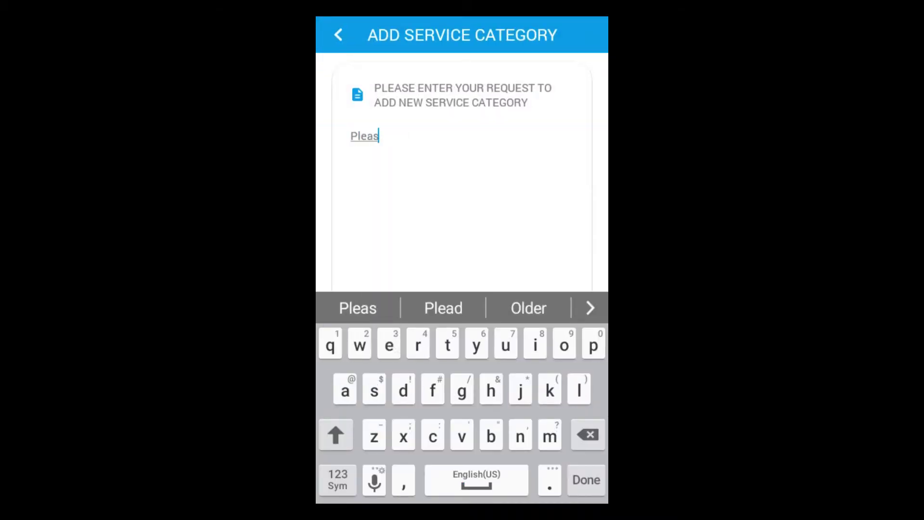
pyautogui.write('e')
pyautogui.click(335, 435)
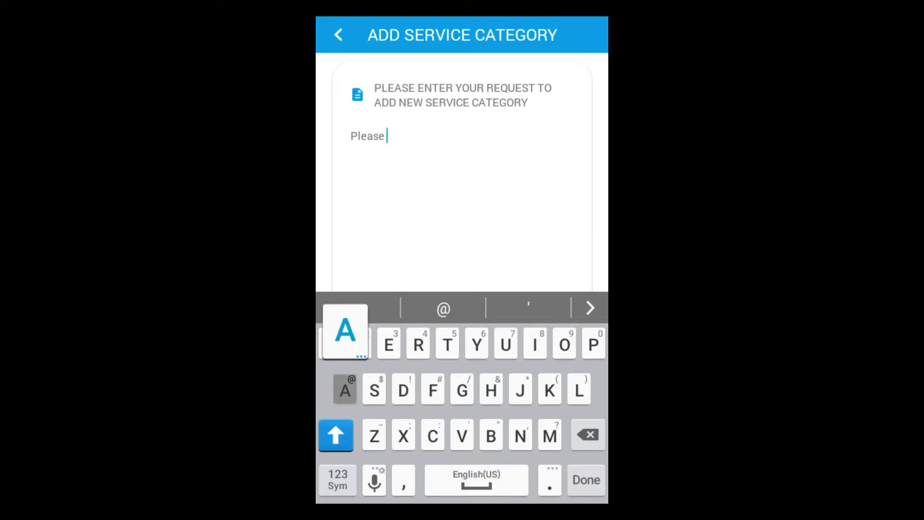
pyautogui.write('Add')
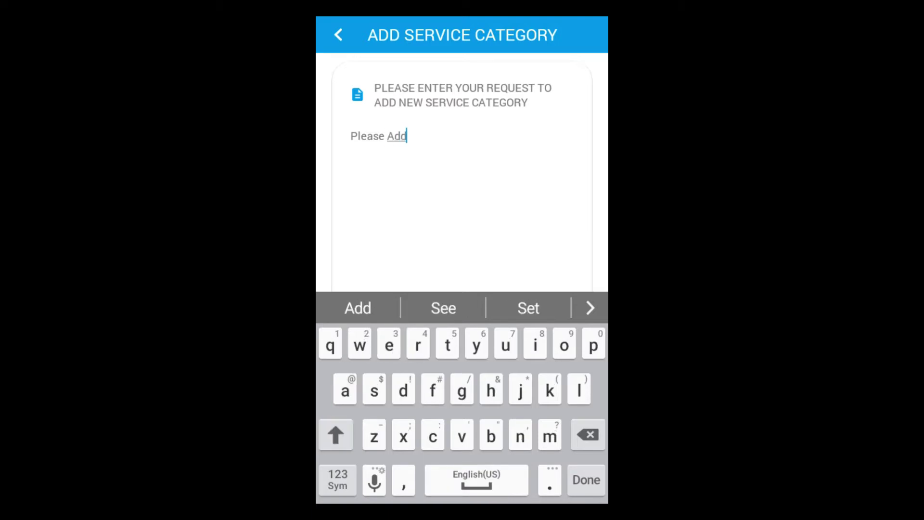
pyautogui.click(336, 435)
pyautogui.write('New')
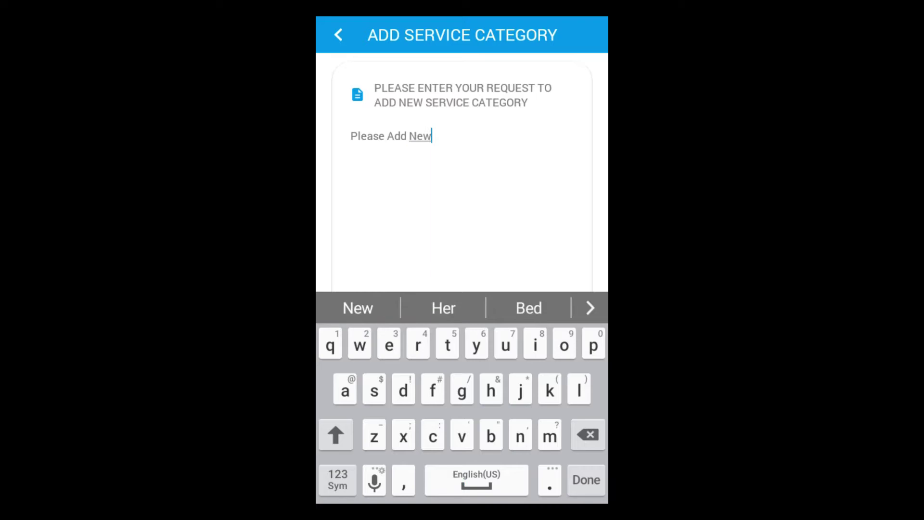
pyautogui.click(336, 435)
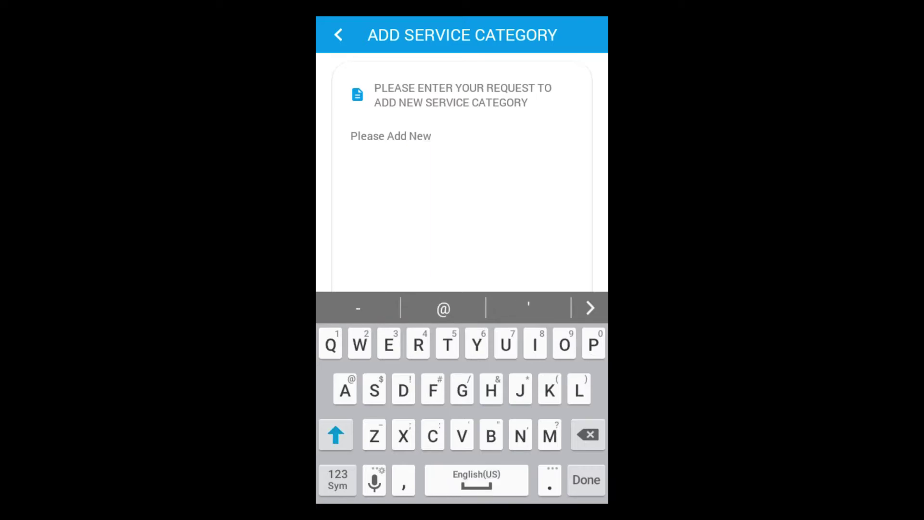
pyautogui.write('Serv')
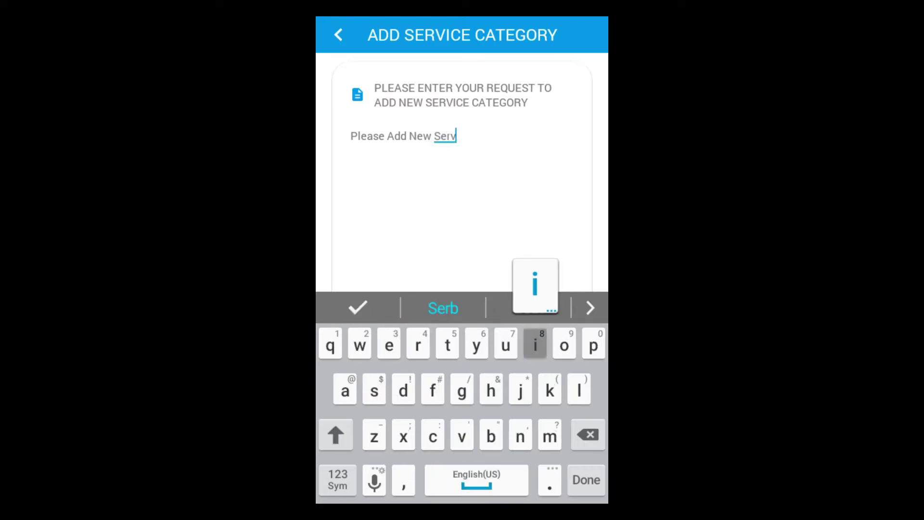
pyautogui.write('ice')
pyautogui.click(336, 434)
pyautogui.write('C')
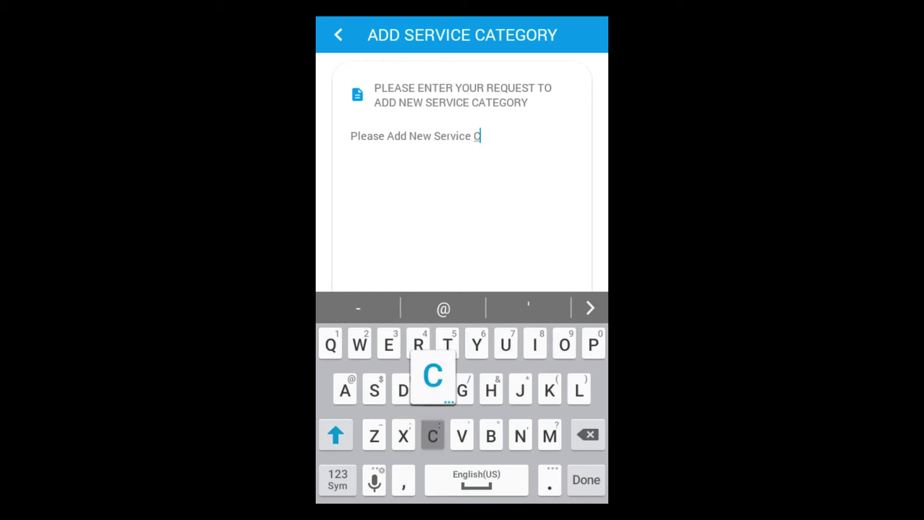
pyautogui.write('atego')
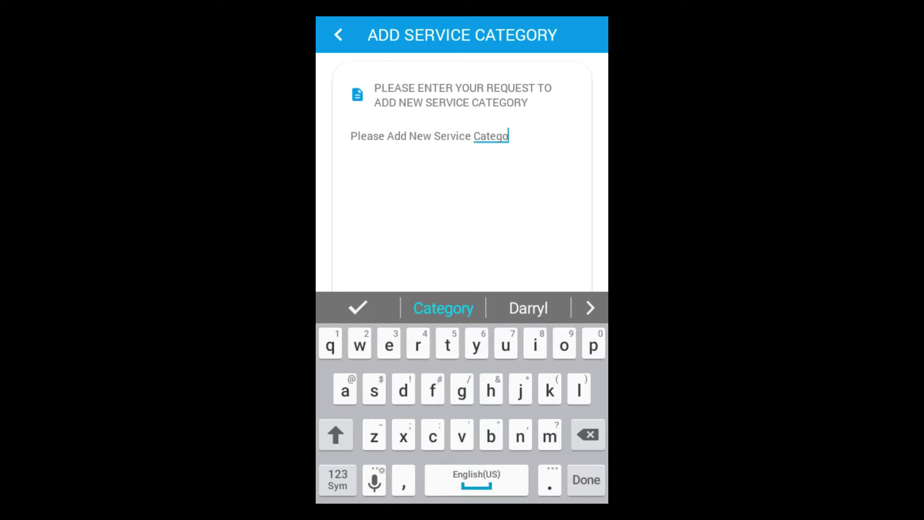
pyautogui.write('ry ')
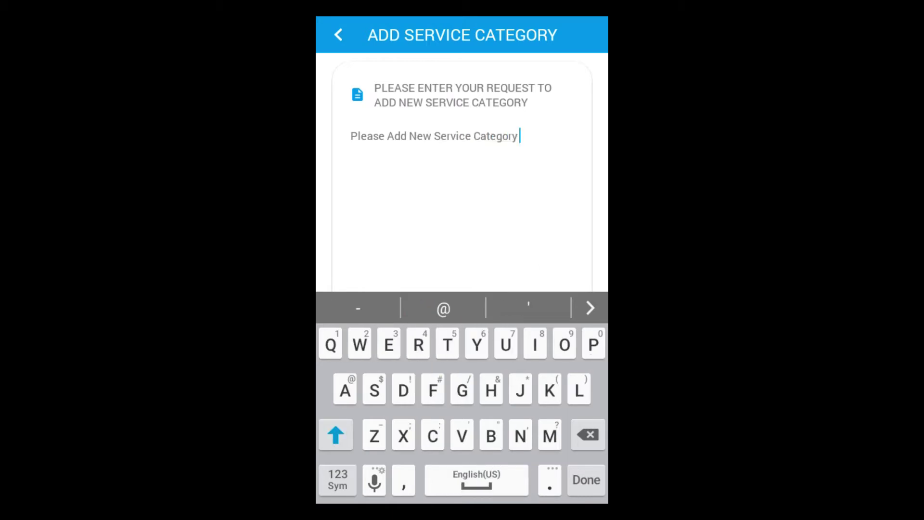
pyautogui.write('N')
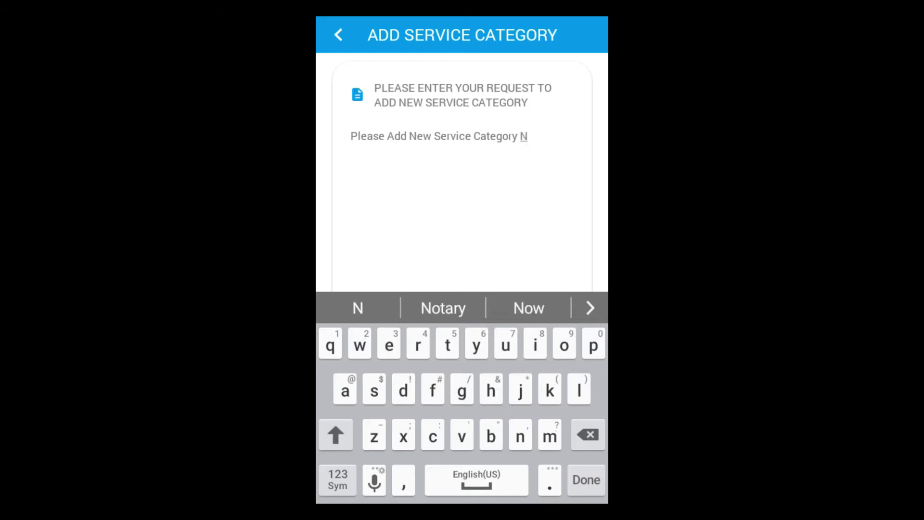
pyautogui.write('ota')
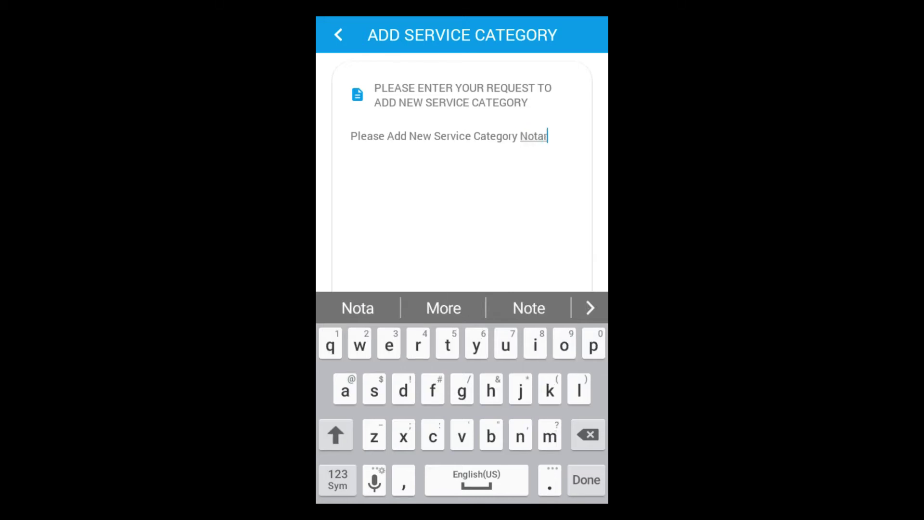
pyautogui.write('ry P')
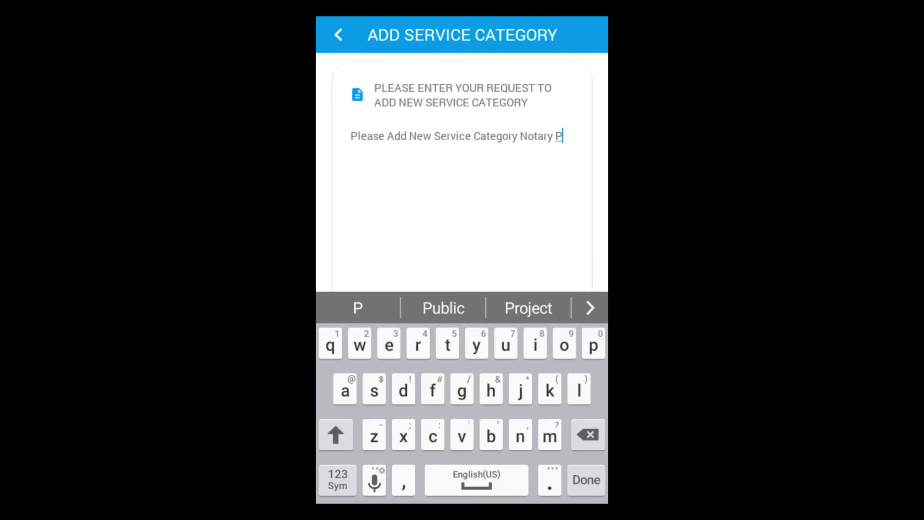
pyautogui.write('ubli')
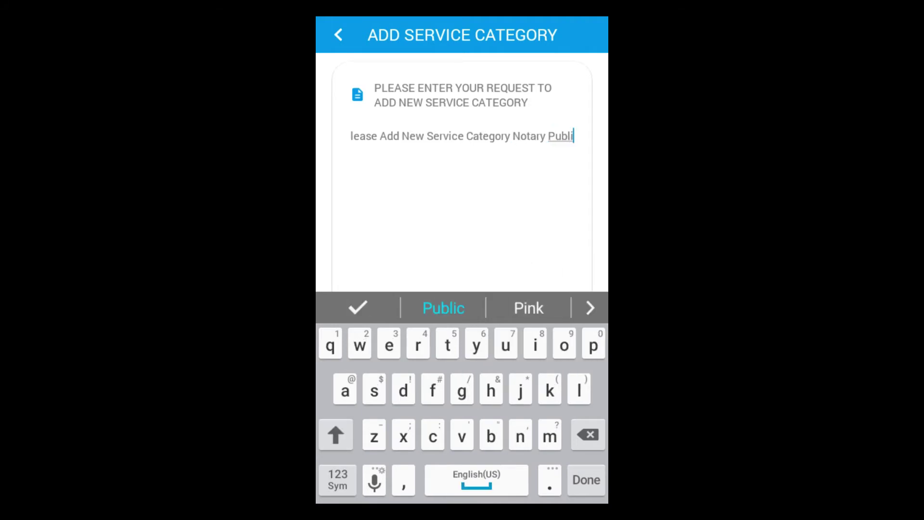
pyautogui.write('c.')
# Finish the 'Notary Public' request text and send it to the administrator
pyautogui.click(585, 479)
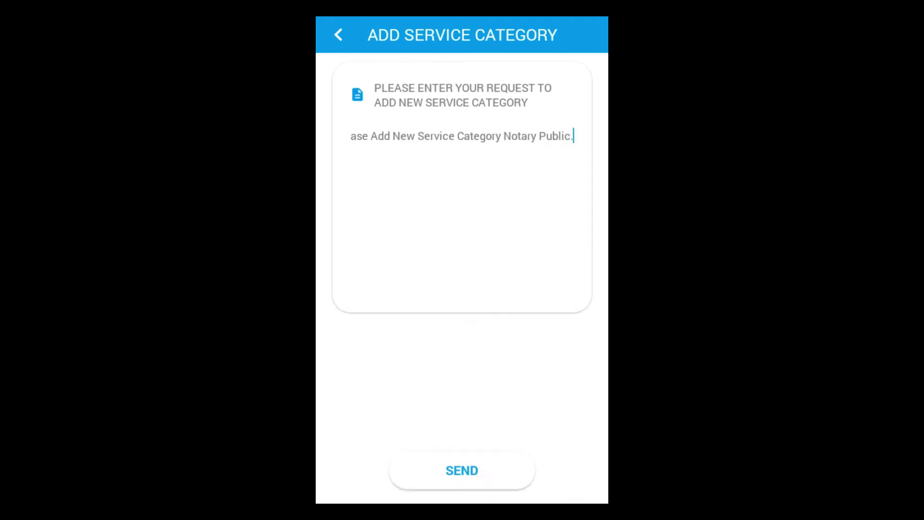
pyautogui.click(462, 470)
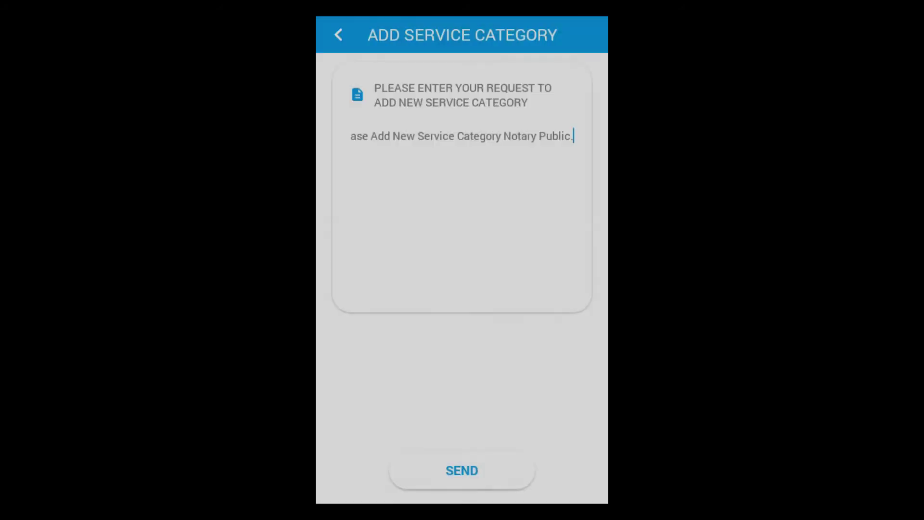